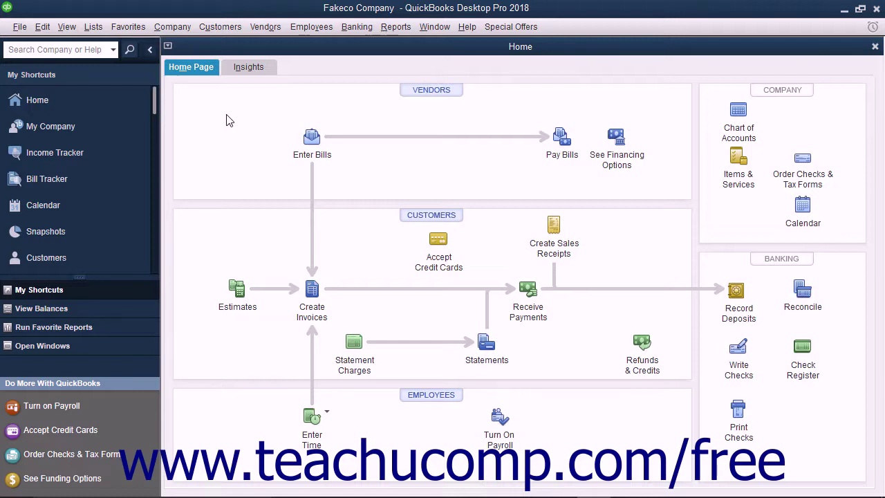
Open Company > Set Up Users and Passwords > Set Up Users and confirm the admin password
{"action": "left_click", "coordinate": [172, 27]}
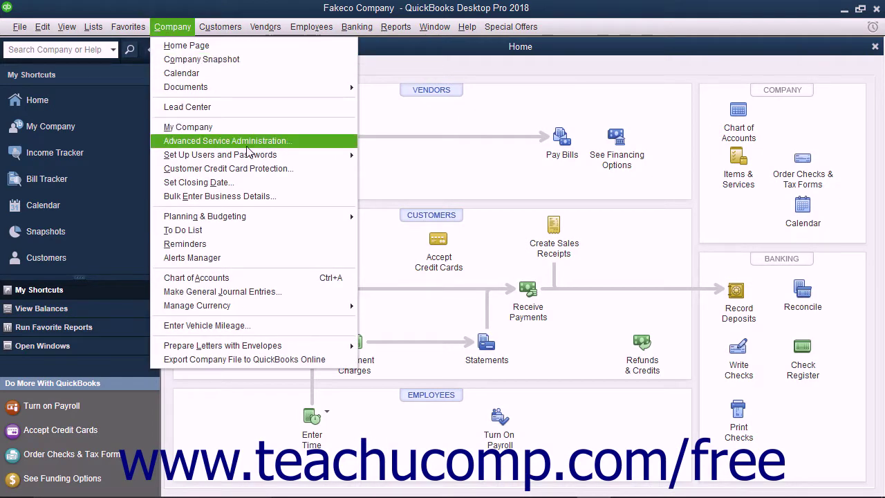
{"action": "mouse_move", "coordinate": [252, 155]}
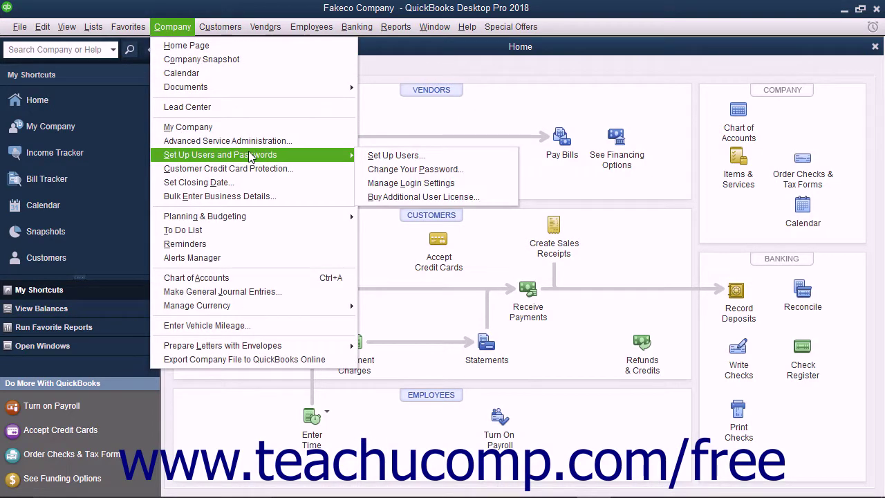
{"action": "left_click", "coordinate": [361, 156]}
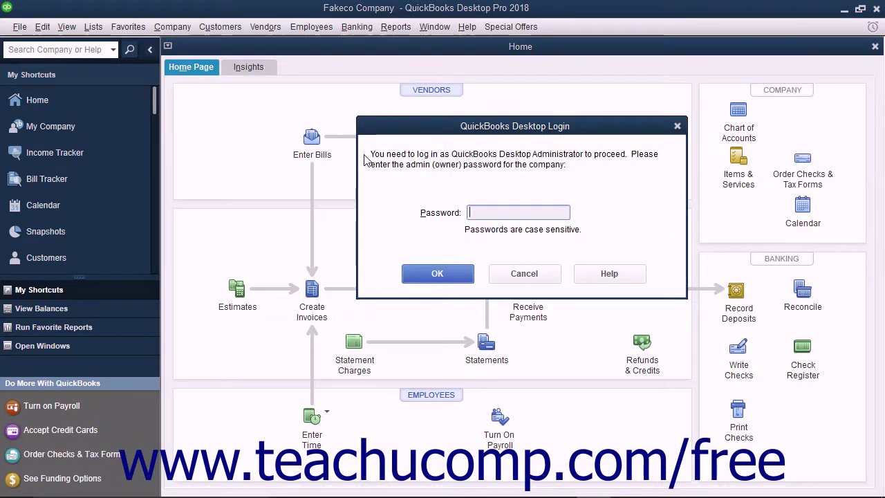
{"action": "type", "text": "********"}
{"action": "left_click", "coordinate": [430, 275]}
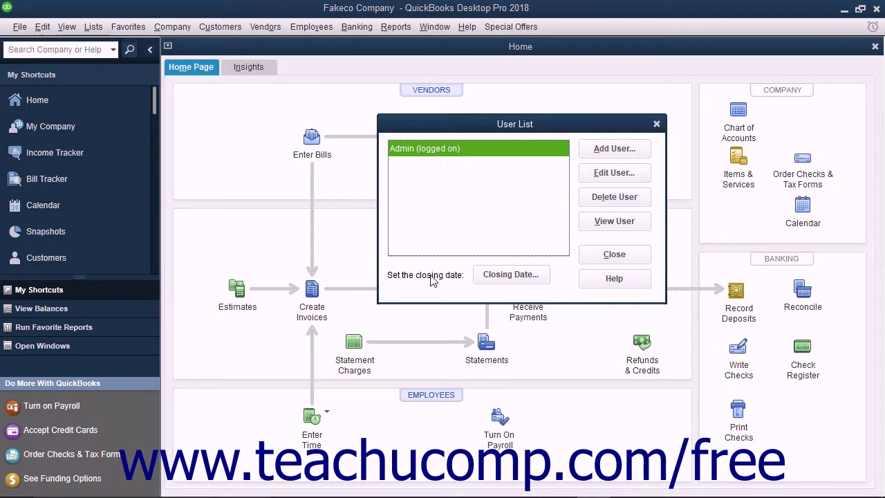
Add a new user, entering the user's name and the same password in Password and Confirm Password
{"action": "left_click", "coordinate": [611, 149]}
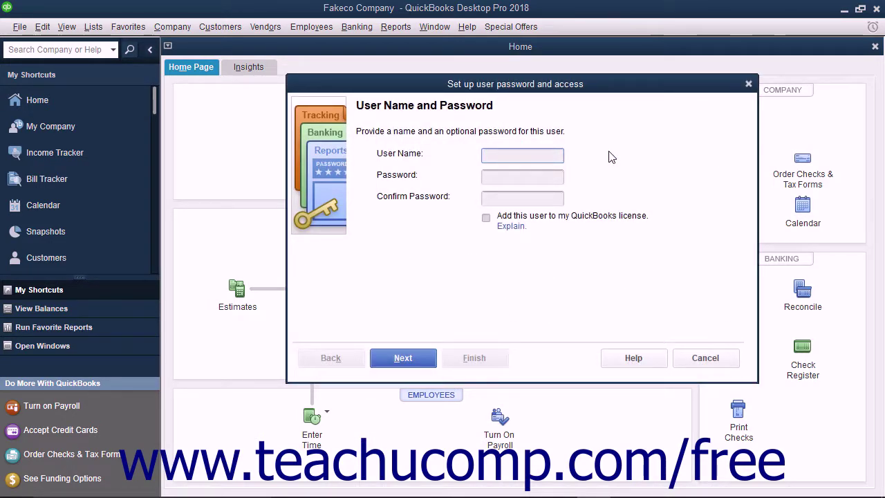
{"action": "left_click", "coordinate": [539, 154]}
{"action": "type", "text": "Sam"}
{"action": "key", "text": "Tab"}
{"action": "type", "text": "*****"}
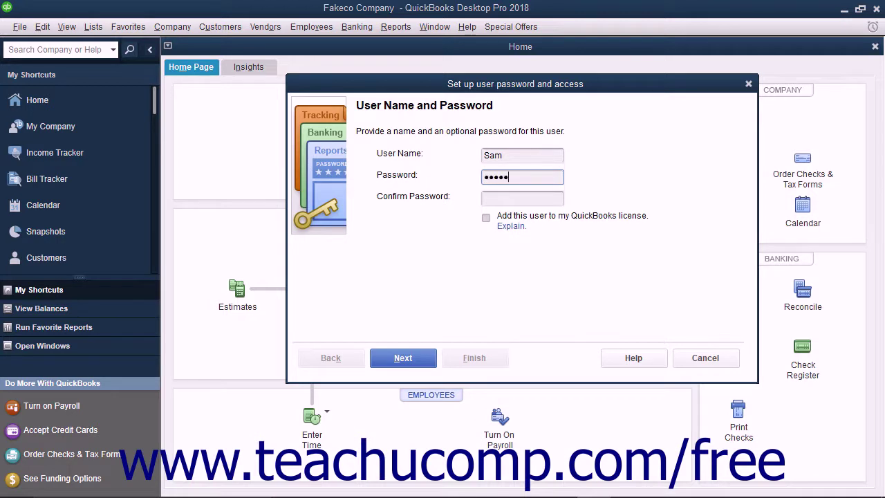
{"action": "key", "text": "Tab"}
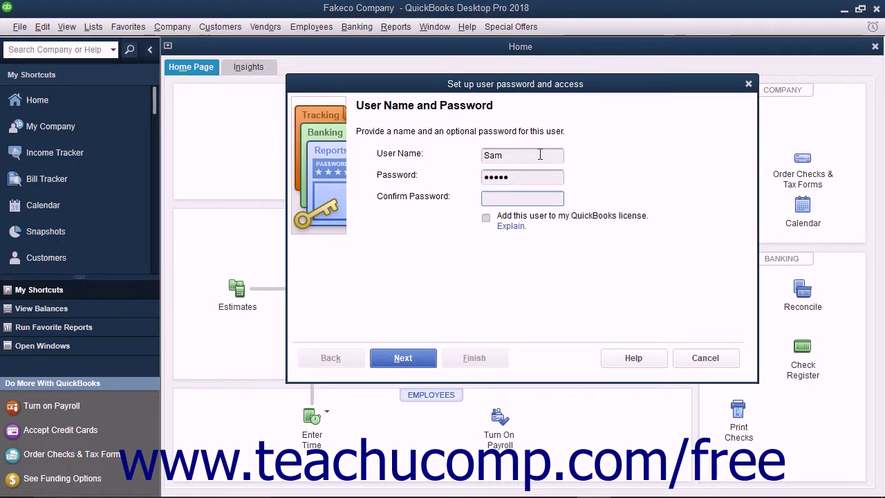
{"action": "type", "text": "*****"}
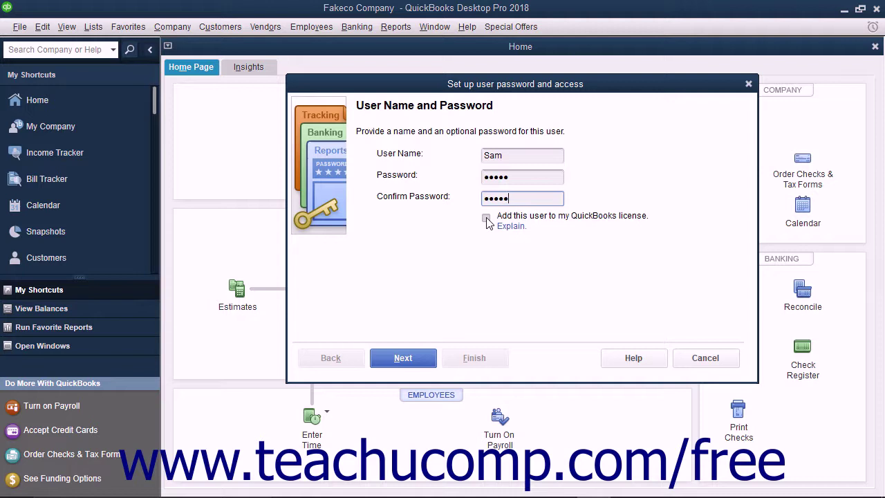
Limit the new user to 'Selected areas of QuickBooks' after trying the All areas and External Accountant options
{"action": "left_click", "coordinate": [387, 360]}
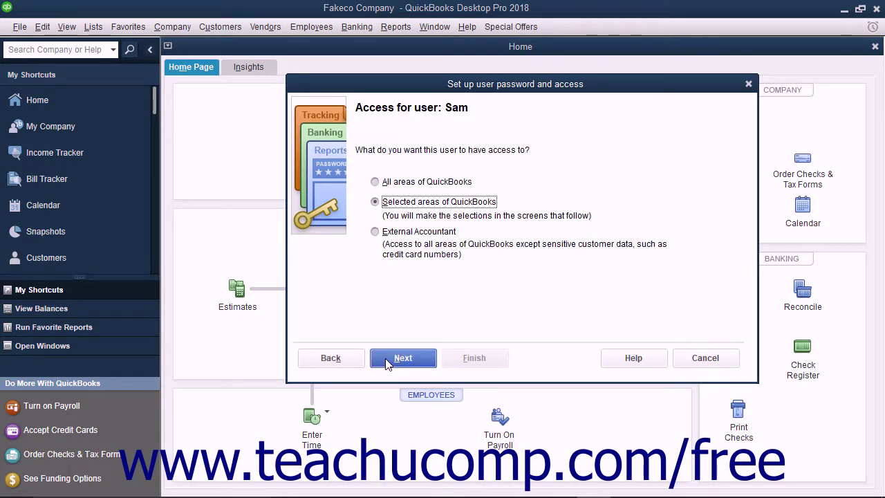
{"action": "left_click", "coordinate": [406, 183]}
{"action": "left_click", "coordinate": [379, 203]}
{"action": "left_click", "coordinate": [376, 233]}
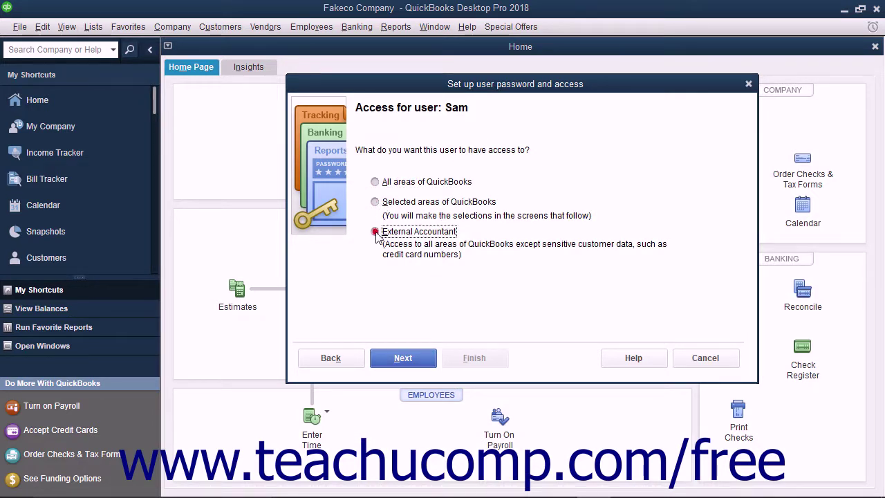
{"action": "left_click", "coordinate": [383, 185]}
{"action": "left_click", "coordinate": [377, 233]}
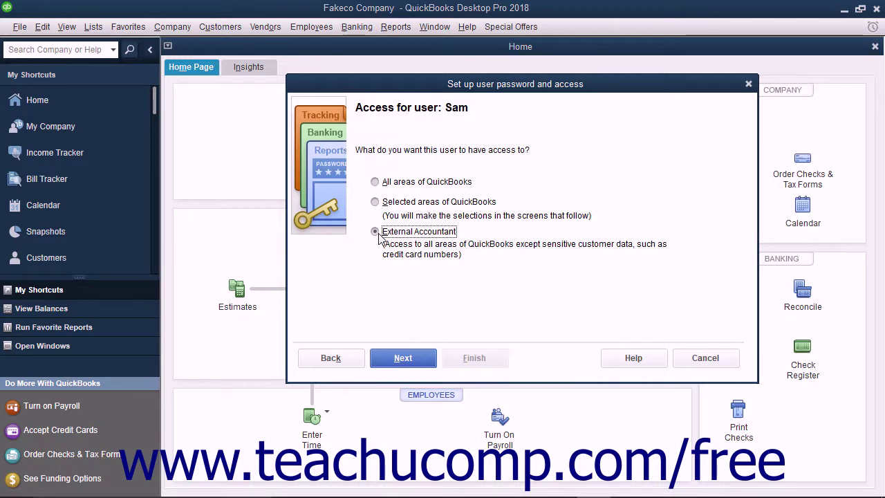
{"action": "left_click", "coordinate": [376, 202]}
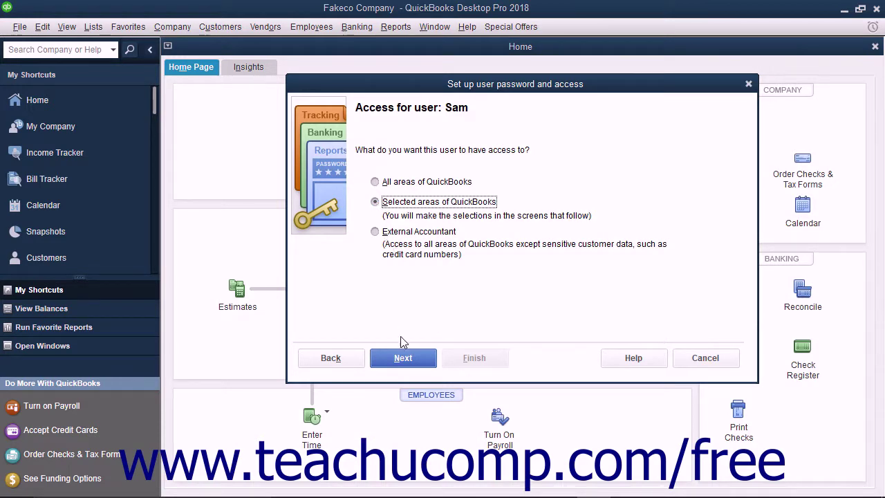
{"action": "left_click", "coordinate": [403, 359]}
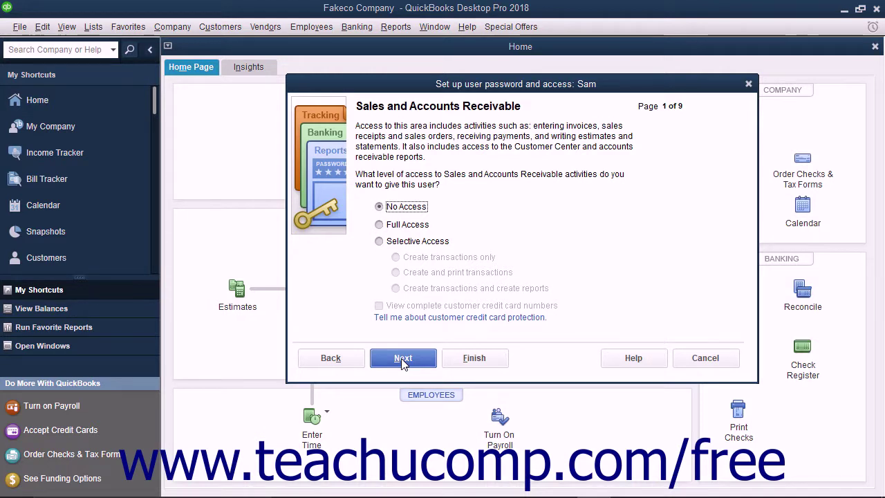
Give Sales and Accounts Receivable Selective Access with 'Create and print transactions'
{"action": "left_click", "coordinate": [379, 241]}
{"action": "left_click", "coordinate": [395, 272]}
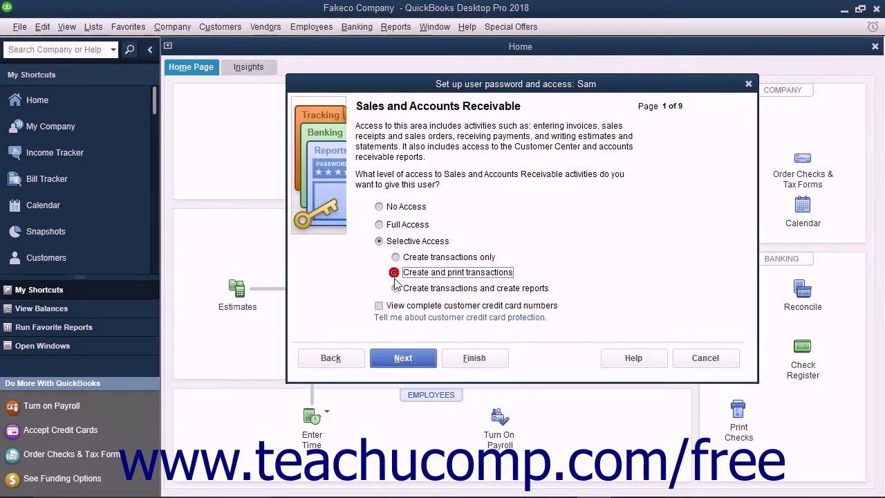
{"action": "left_click", "coordinate": [392, 358]}
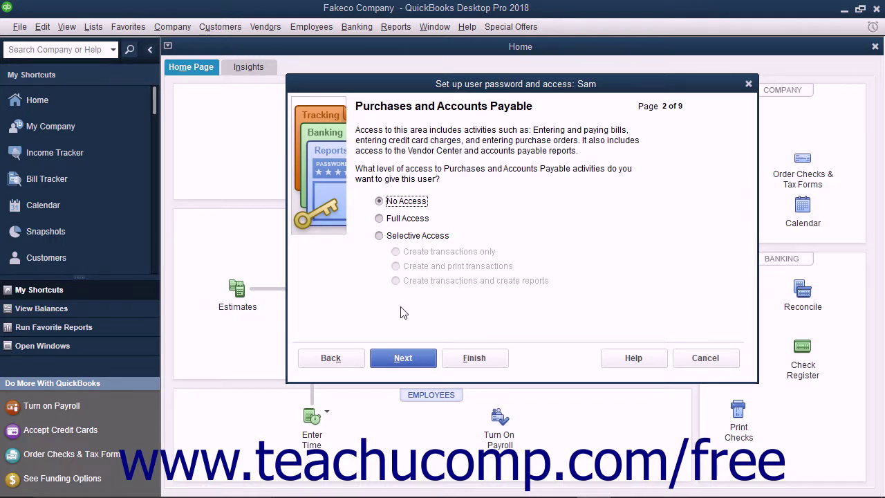
Give Purchases and Accounts Payable Selective Access with 'Create and print transactions'
{"action": "left_click", "coordinate": [379, 235]}
{"action": "left_click", "coordinate": [396, 266]}
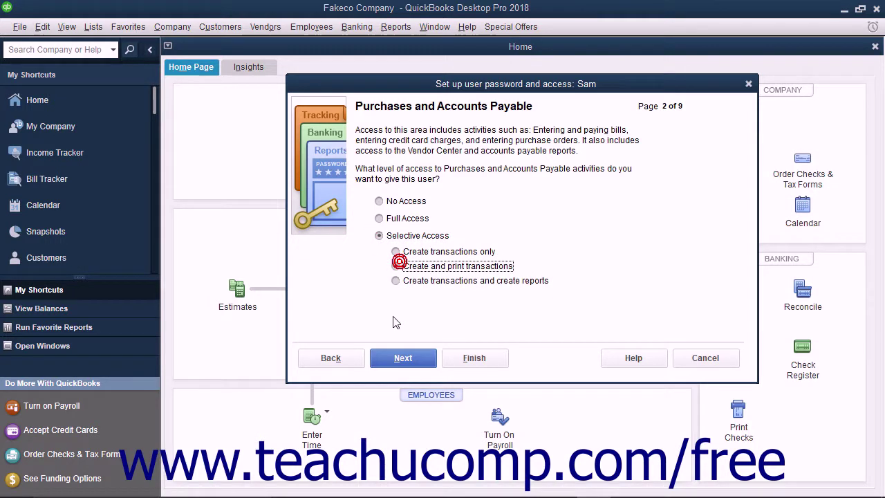
{"action": "left_click", "coordinate": [400, 358]}
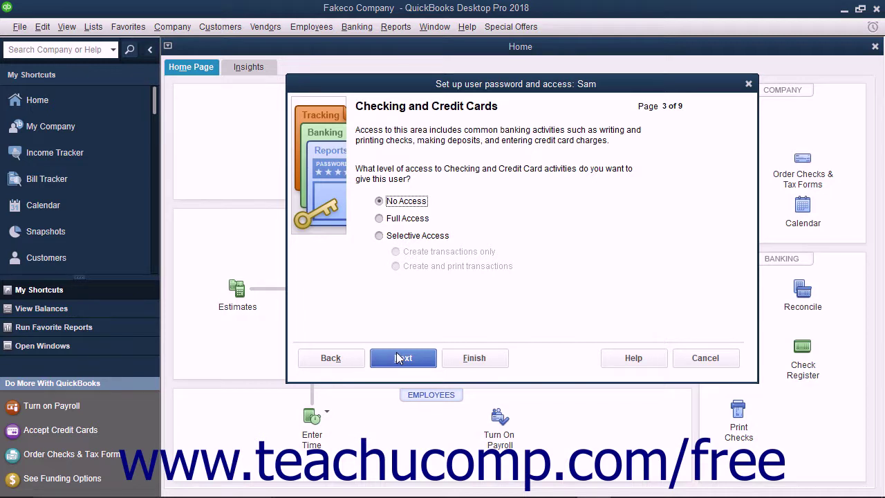
Leave Checking and Credit Cards, Time Tracking, Payroll, and sensitive accounting and reporting at No Access
{"action": "left_click", "coordinate": [397, 358]}
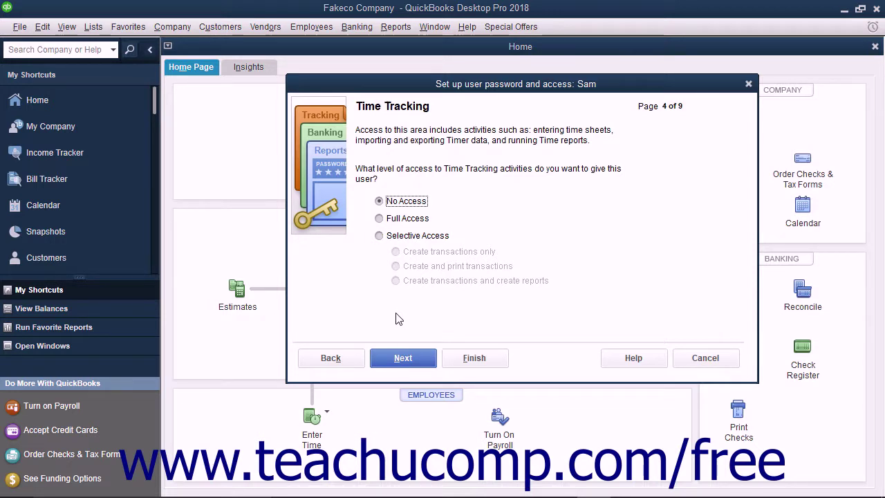
{"action": "left_click", "coordinate": [397, 358]}
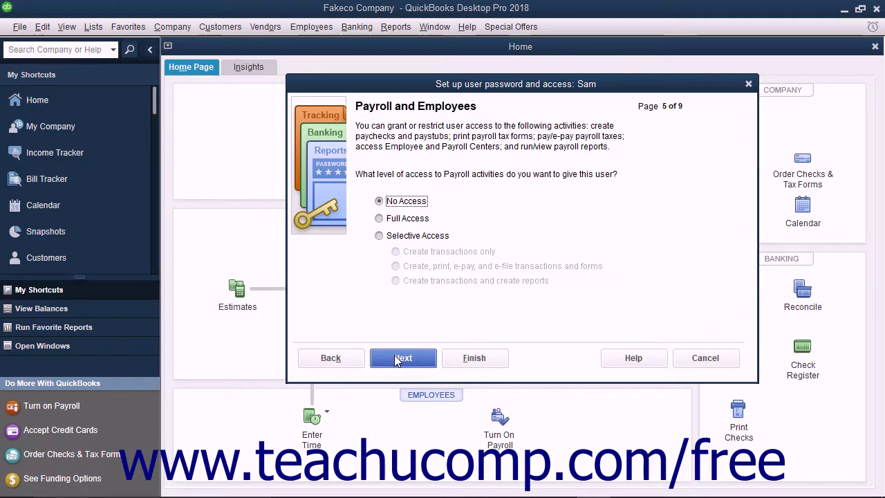
{"action": "left_click", "coordinate": [397, 359]}
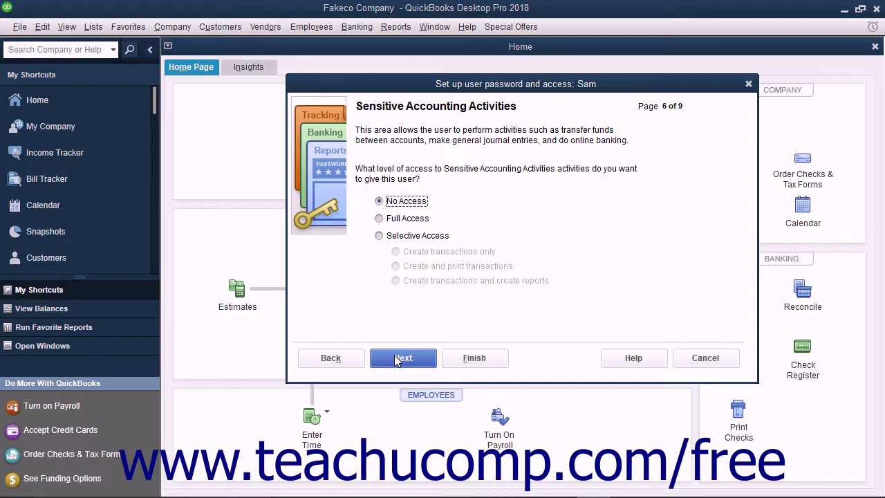
{"action": "left_click", "coordinate": [398, 358]}
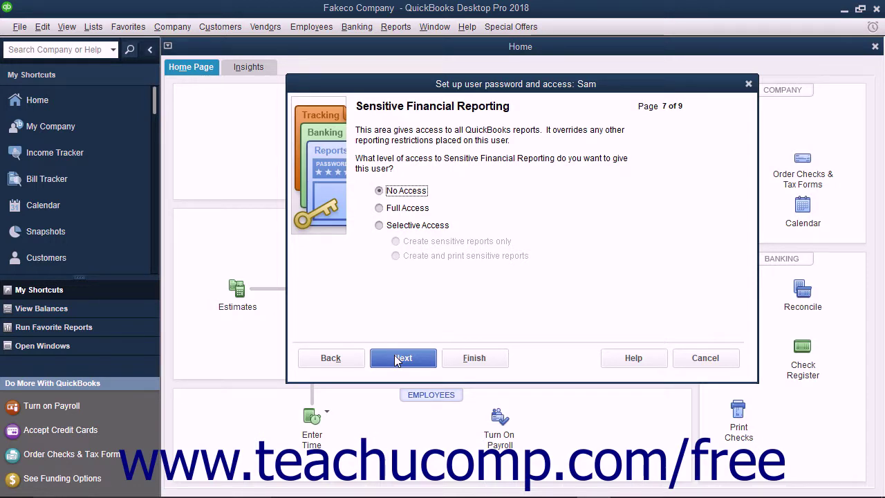
{"action": "left_click", "coordinate": [397, 361]}
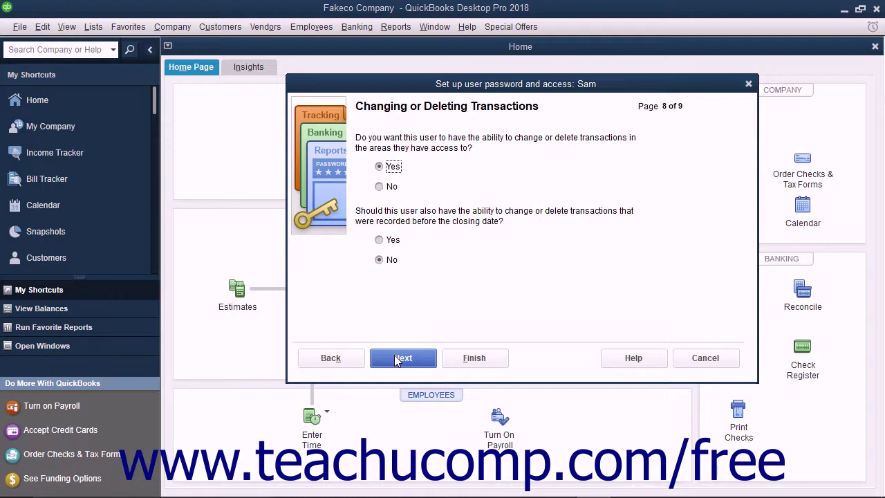
Keep the changing-or-deleting transactions setting, review the page 9 access summary, and finish the new user
{"action": "left_click", "coordinate": [399, 359]}
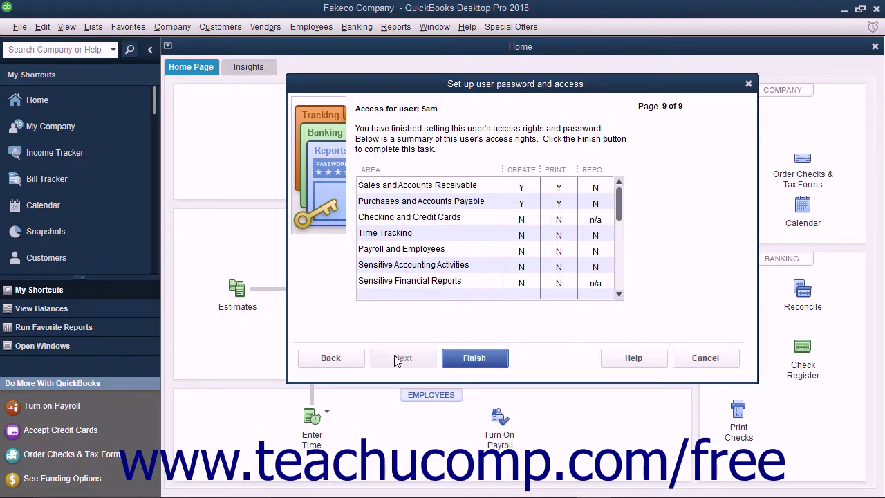
{"action": "scroll", "coordinate": [489, 228], "scroll_direction": "down", "scroll_amount": 1}
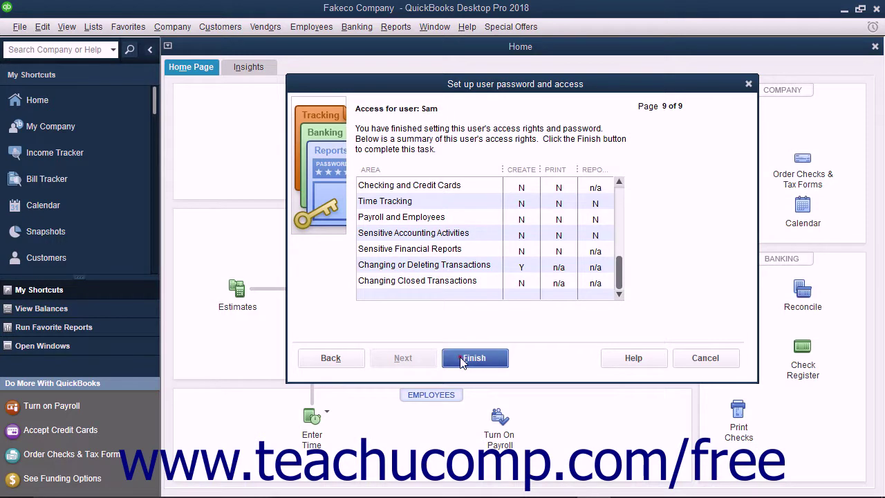
{"action": "left_click", "coordinate": [462, 359]}
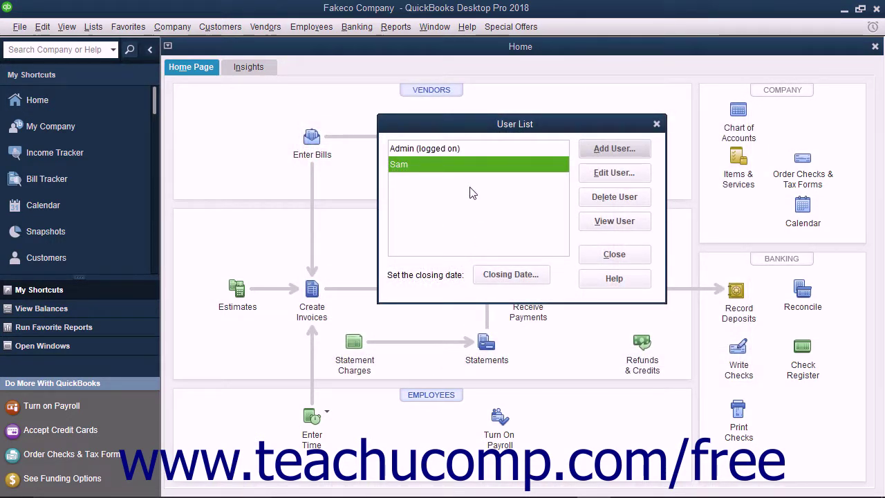
View the new user's settings without changes, then request deleting that user from the User List
{"action": "left_click", "coordinate": [460, 161]}
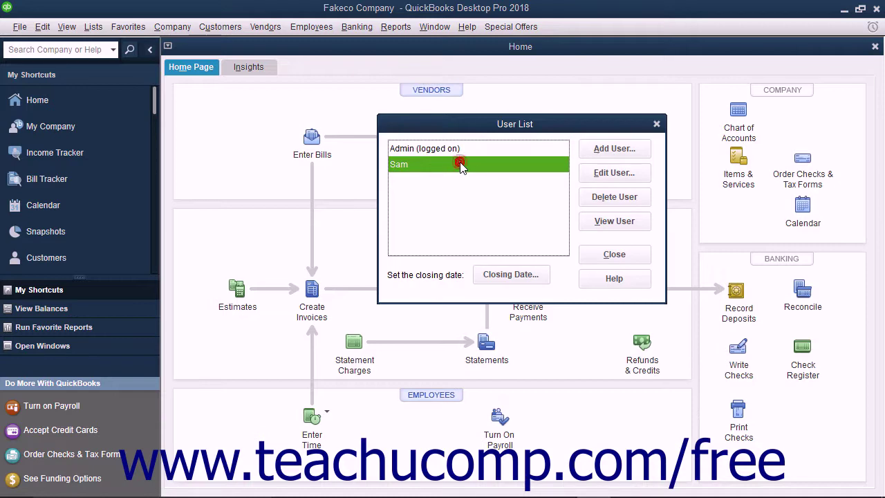
{"action": "left_click", "coordinate": [596, 176]}
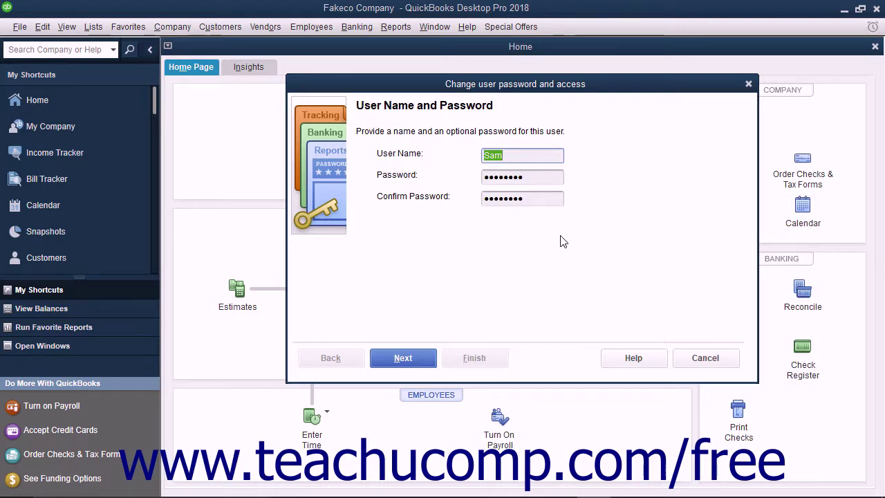
{"action": "left_click", "coordinate": [687, 359]}
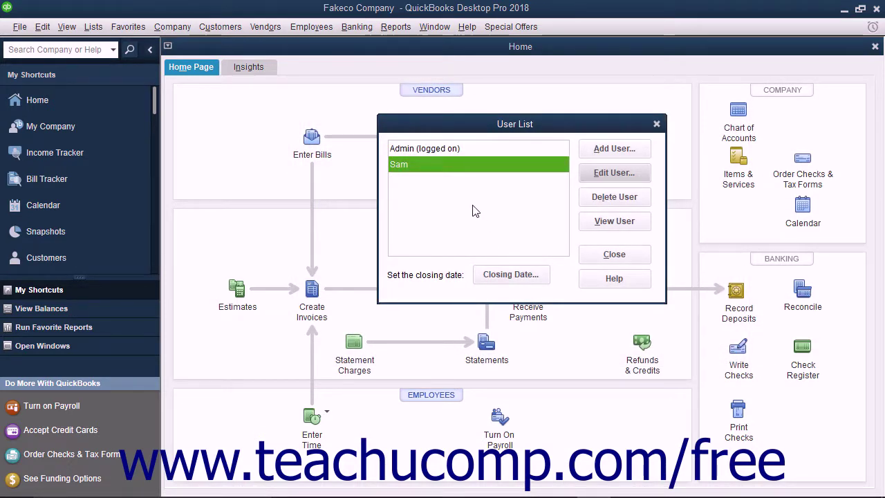
{"action": "left_click", "coordinate": [451, 168]}
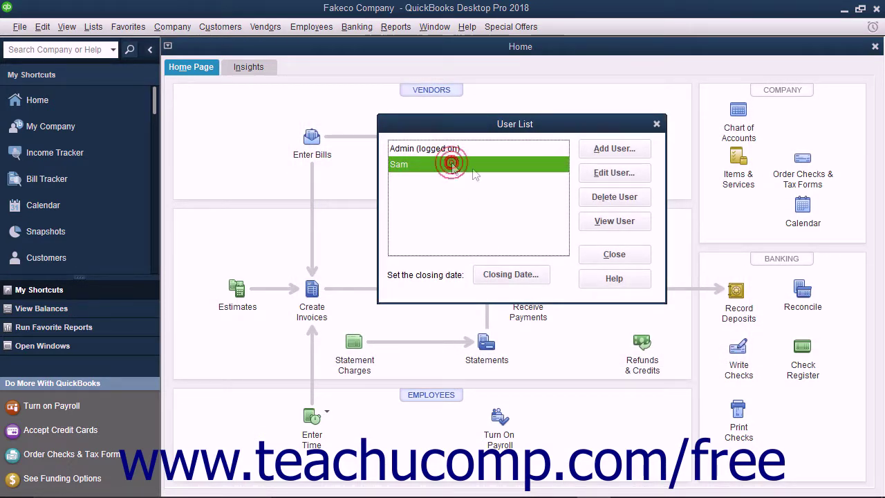
{"action": "left_click", "coordinate": [589, 199]}
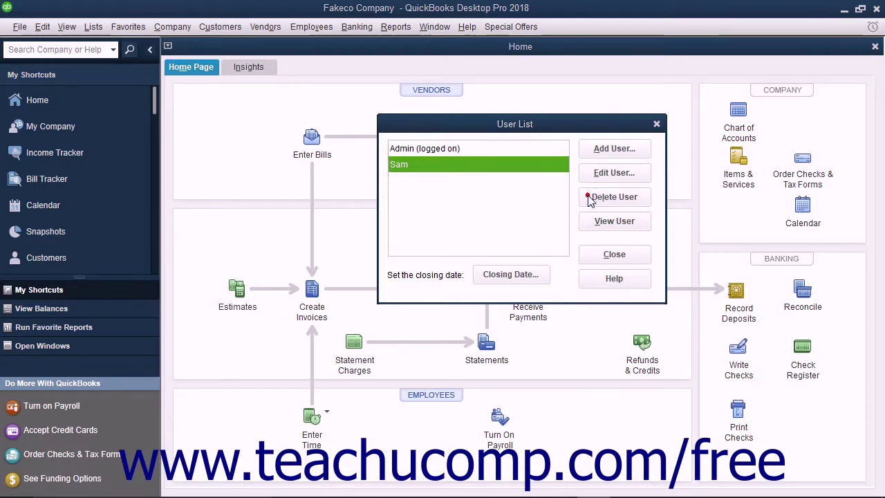